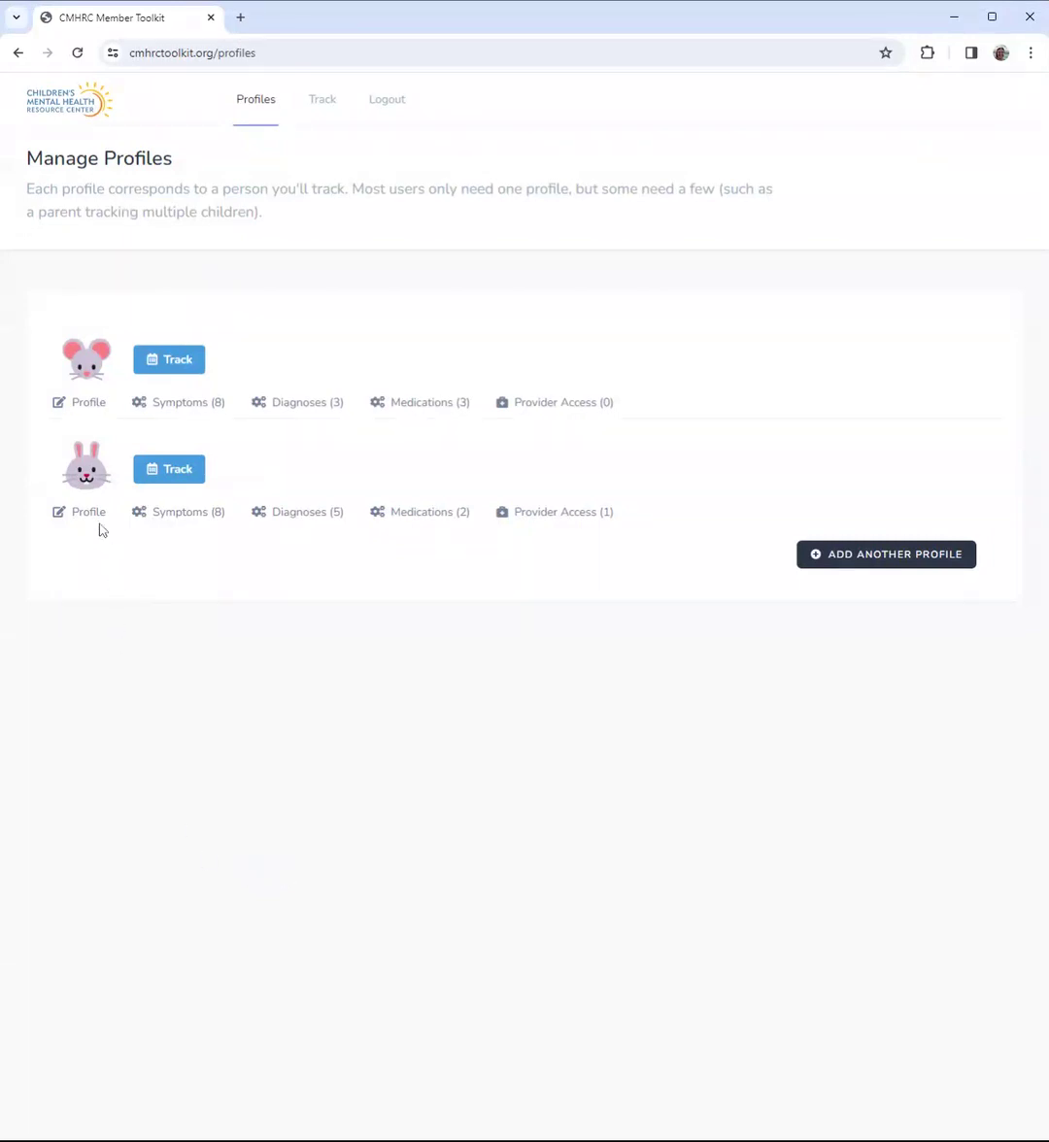
Start symptom tracking for the second profile, the one with the bunny avatar
left_click(175, 483)
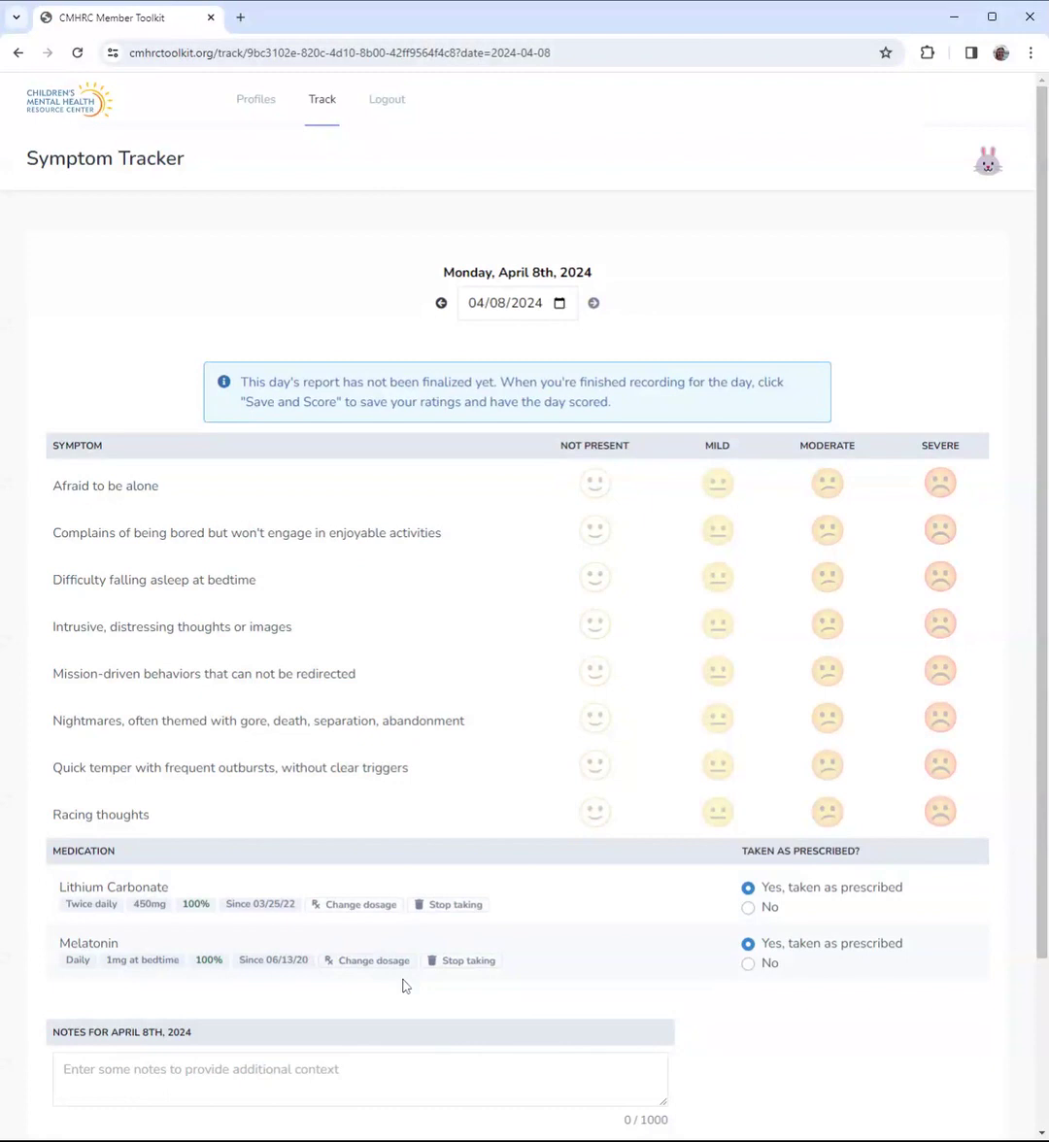
Scroll through the April 8th, 2024 symptom form to review it, then return to the top
scroll(405, 986, "down", 1)
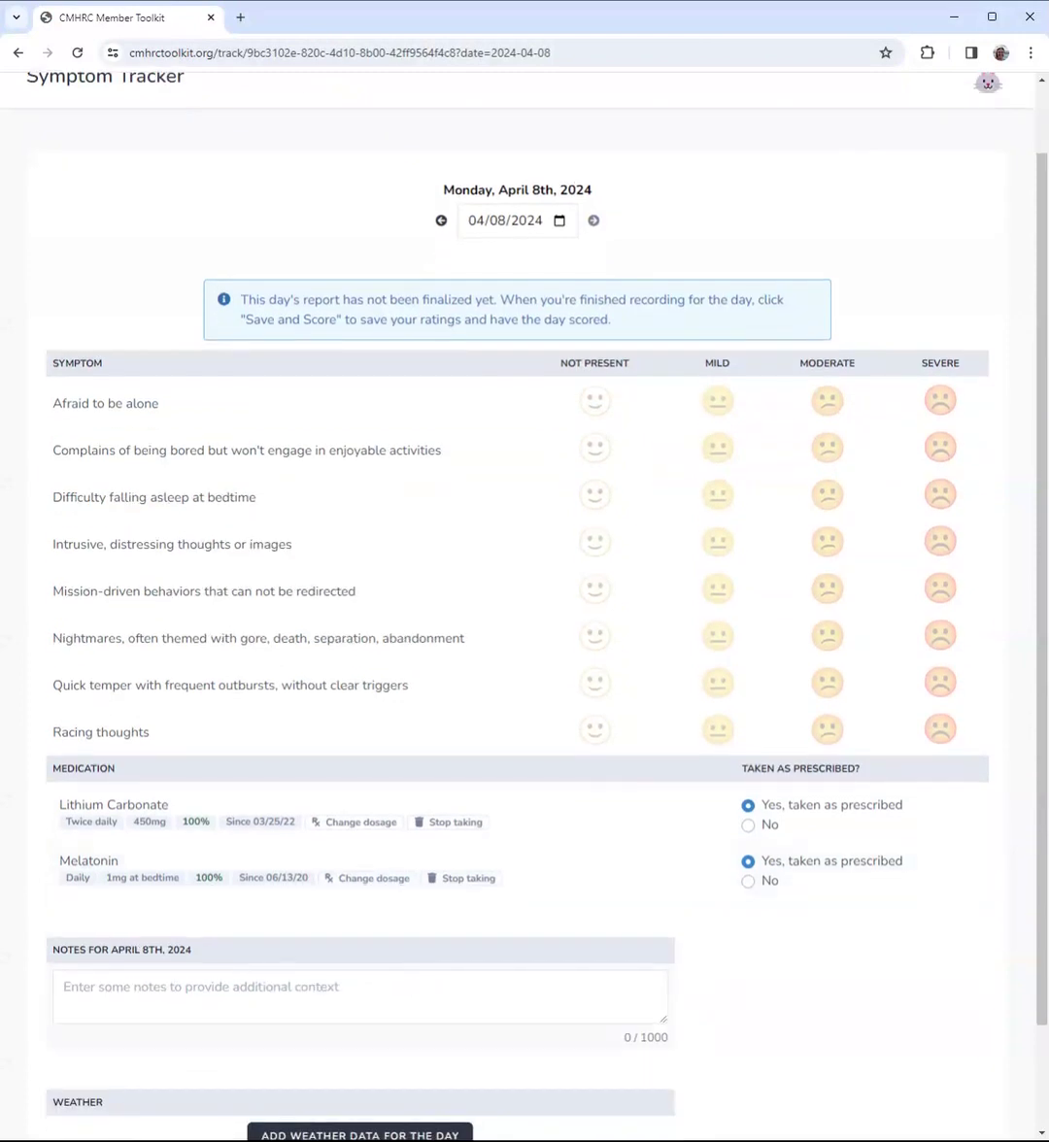
scroll(450, 977, "down", 2)
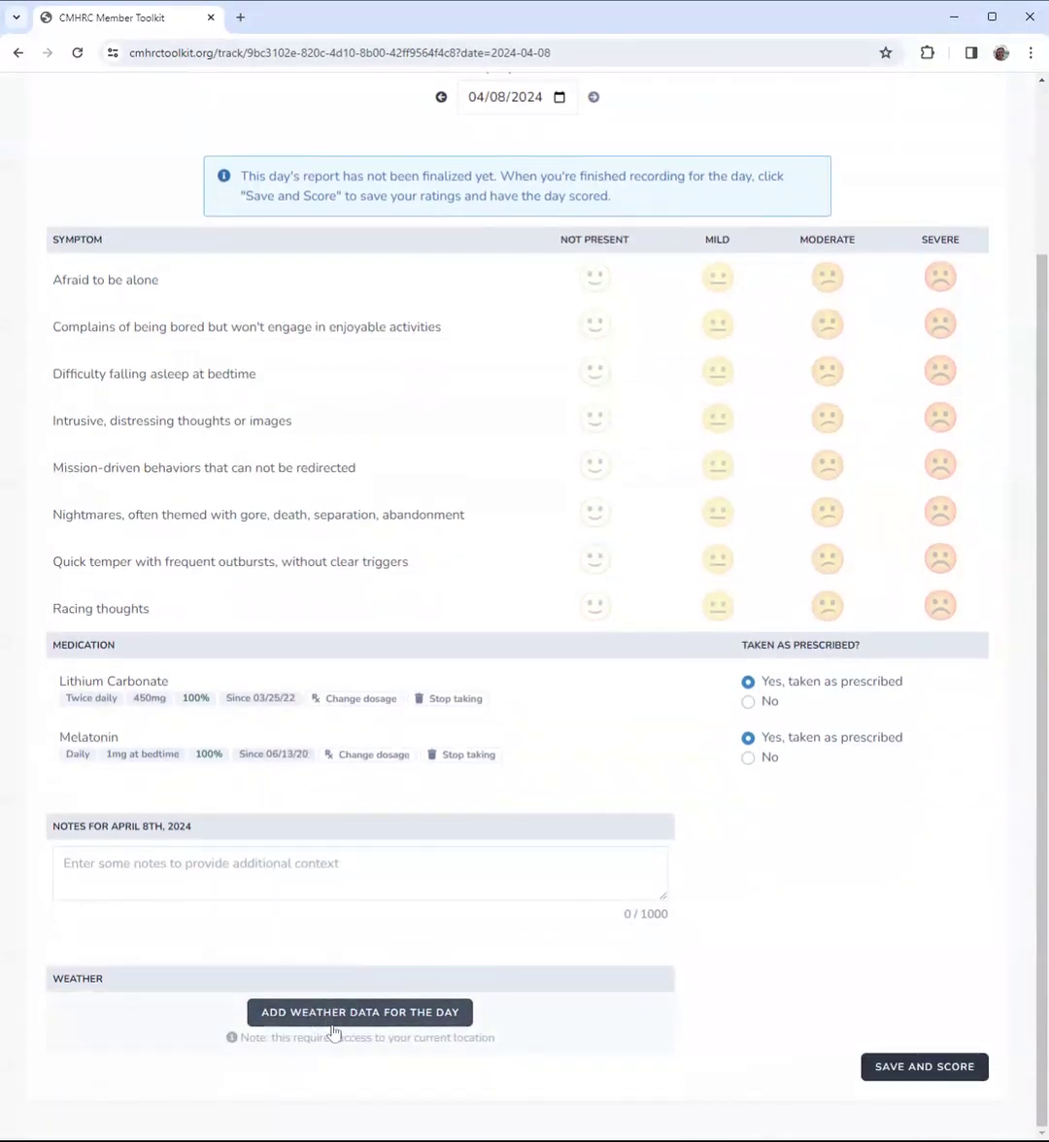
scroll(735, 974, "up", 3)
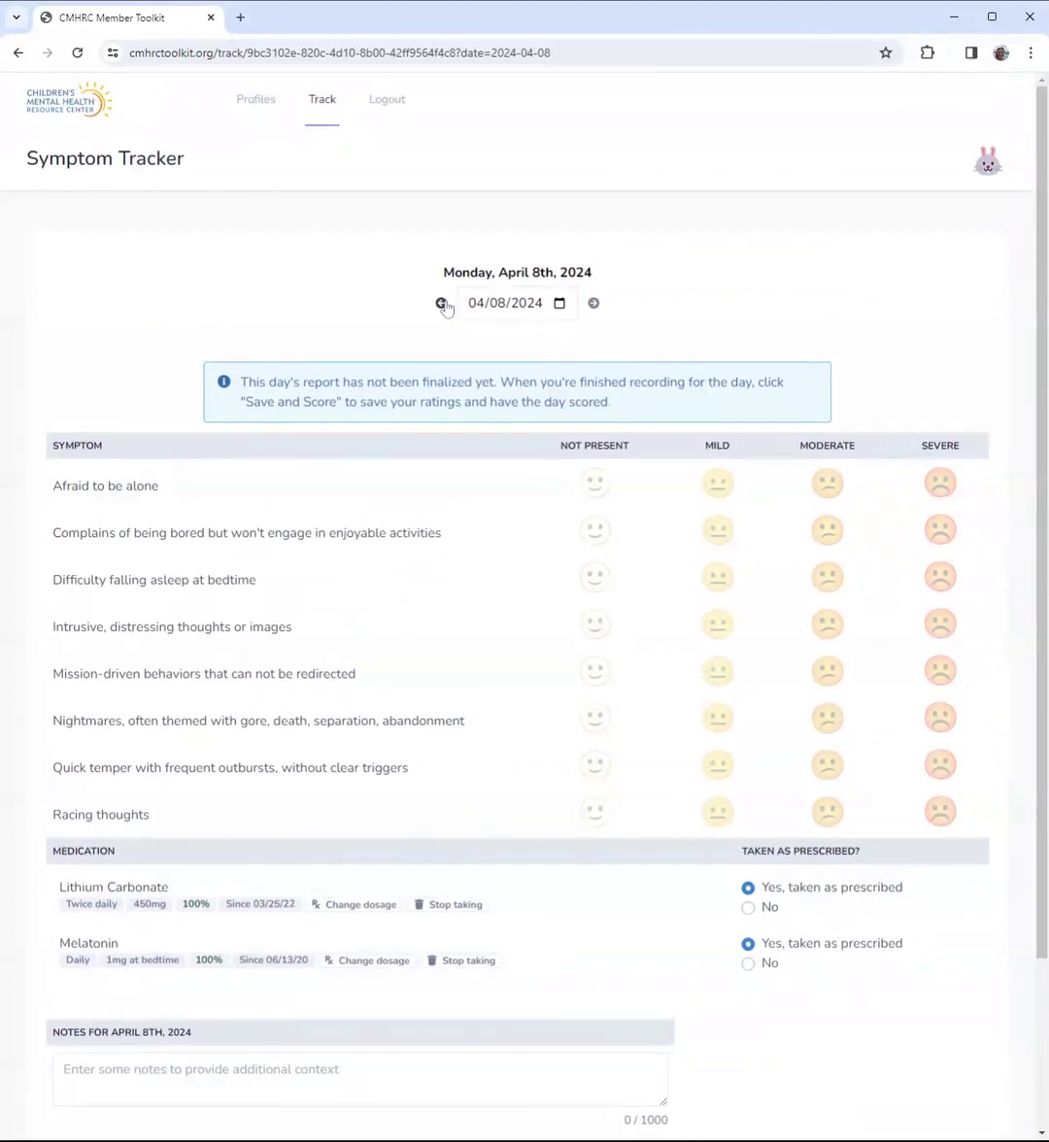
Change the tracker date from 04/08/2024 to 04/01/2024
left_click(561, 309)
type("01")
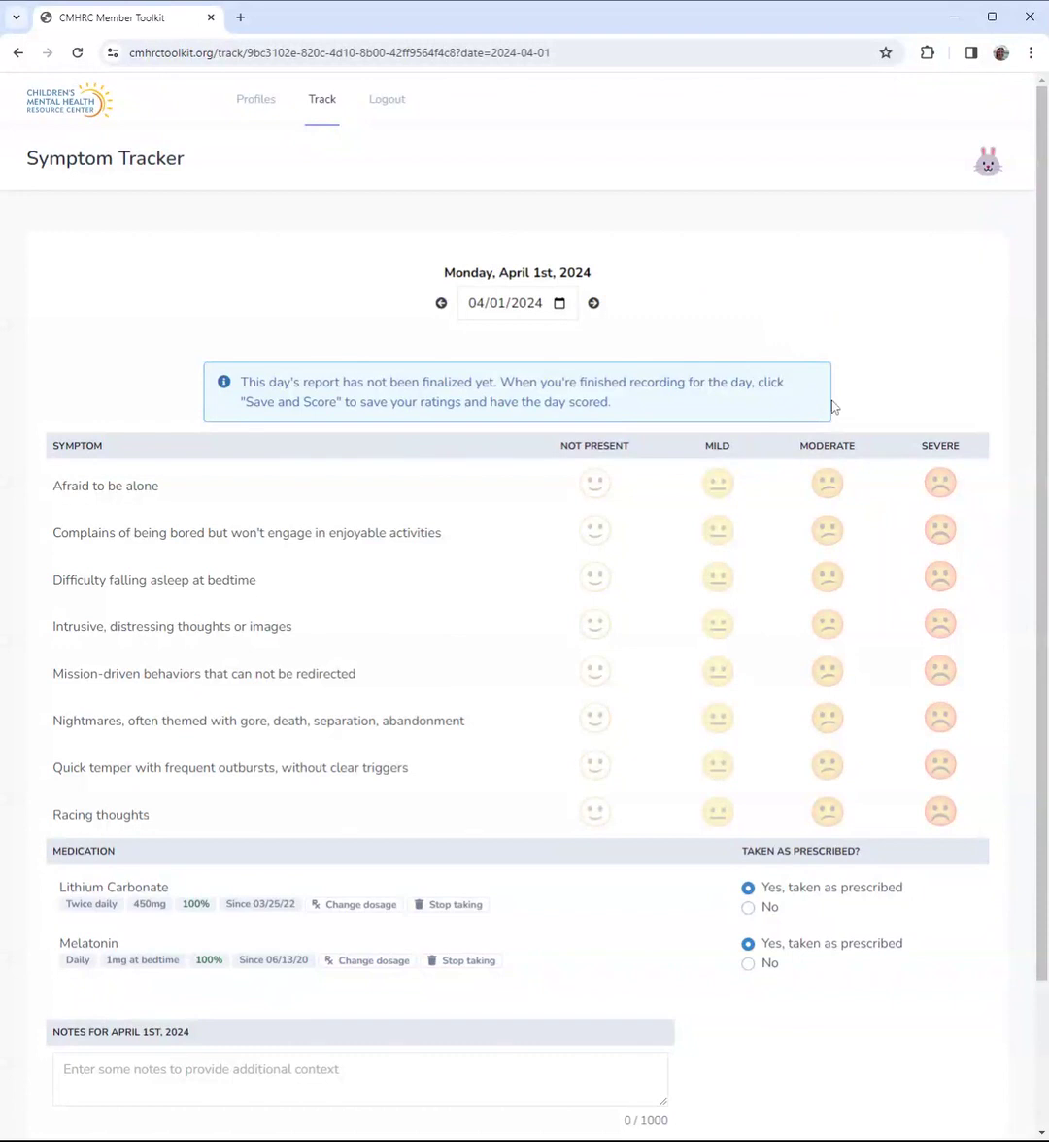
Rate Afraid to be alone, boredom and Difficulty falling asleep Severe, and Intrusive thoughts and Mission-driven Mild
left_click(938, 496)
left_click(938, 532)
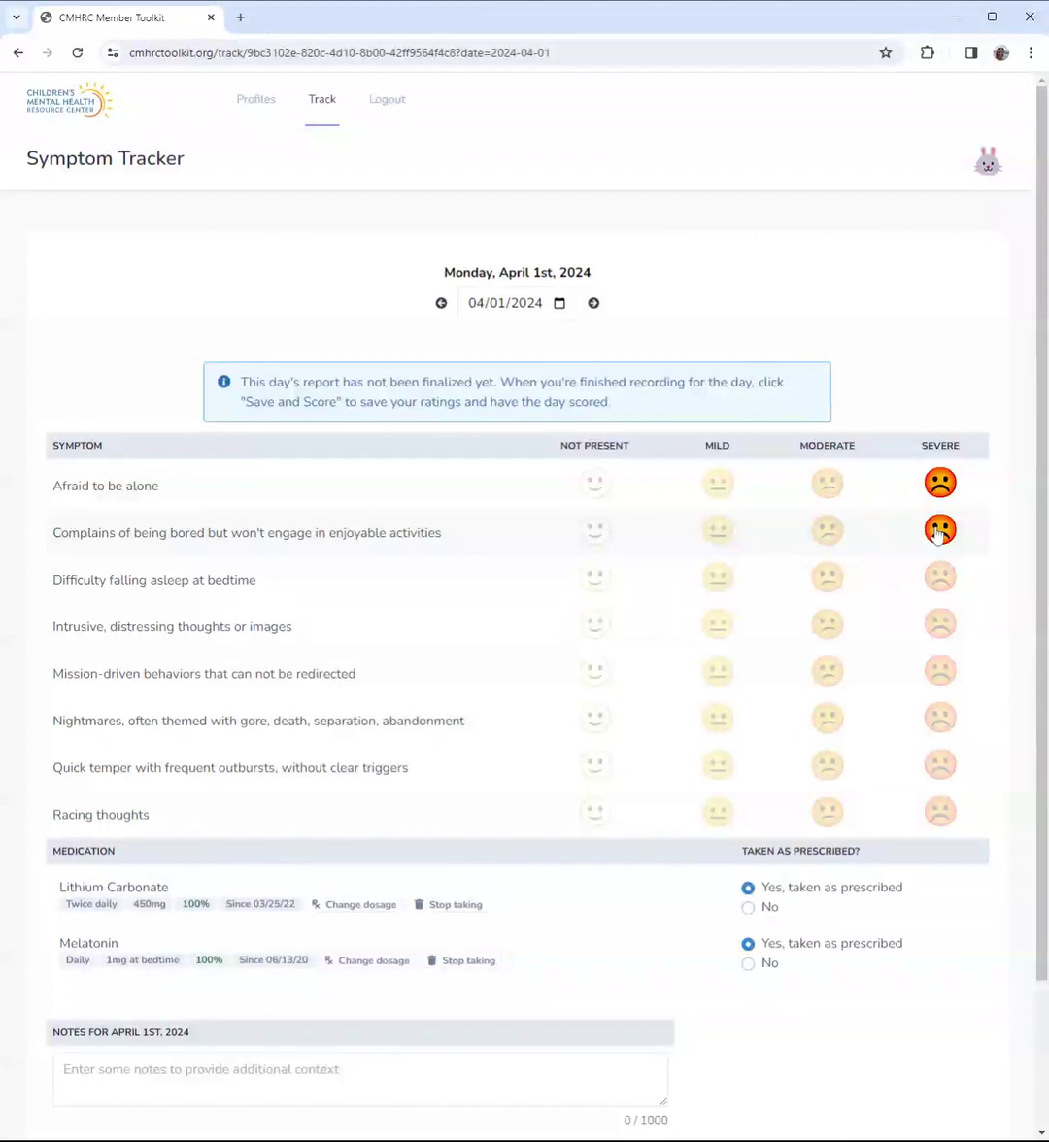
left_click(941, 580)
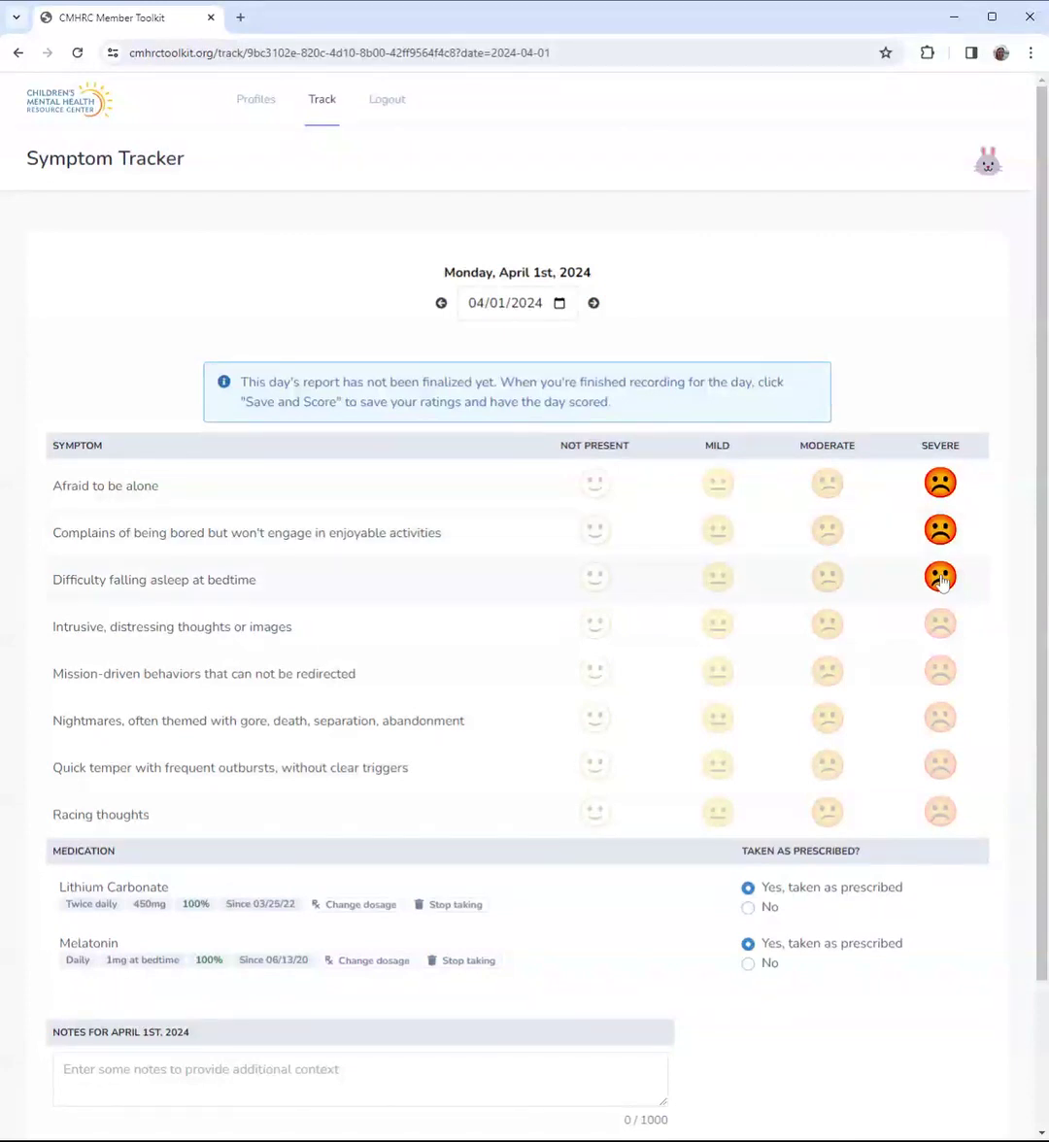
left_click(706, 634)
left_click(717, 677)
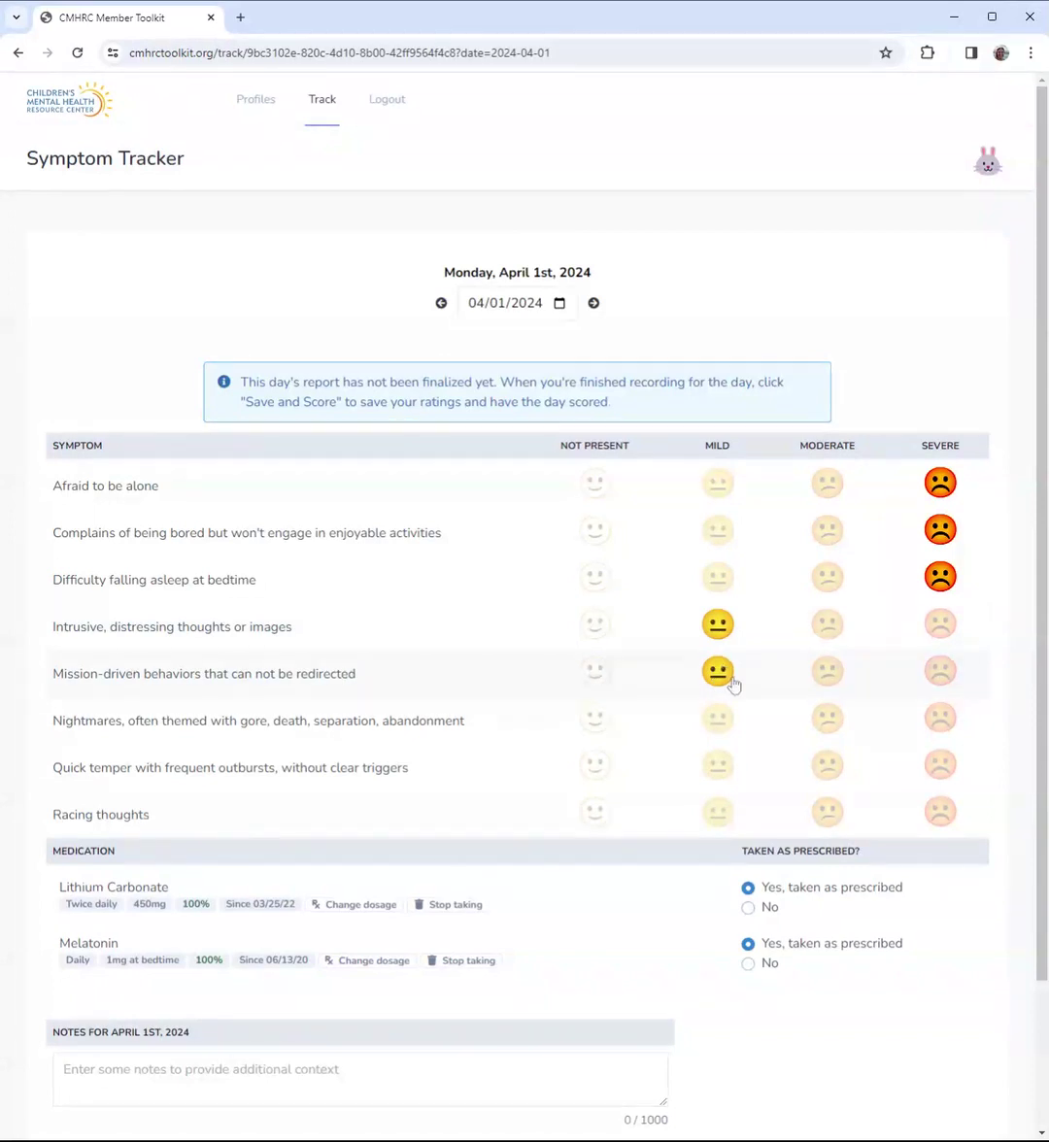
Mark Nightmares Not Present, Quick temper Severe and Racing thoughts Mild
left_click(828, 719)
left_click(593, 720)
left_click(940, 766)
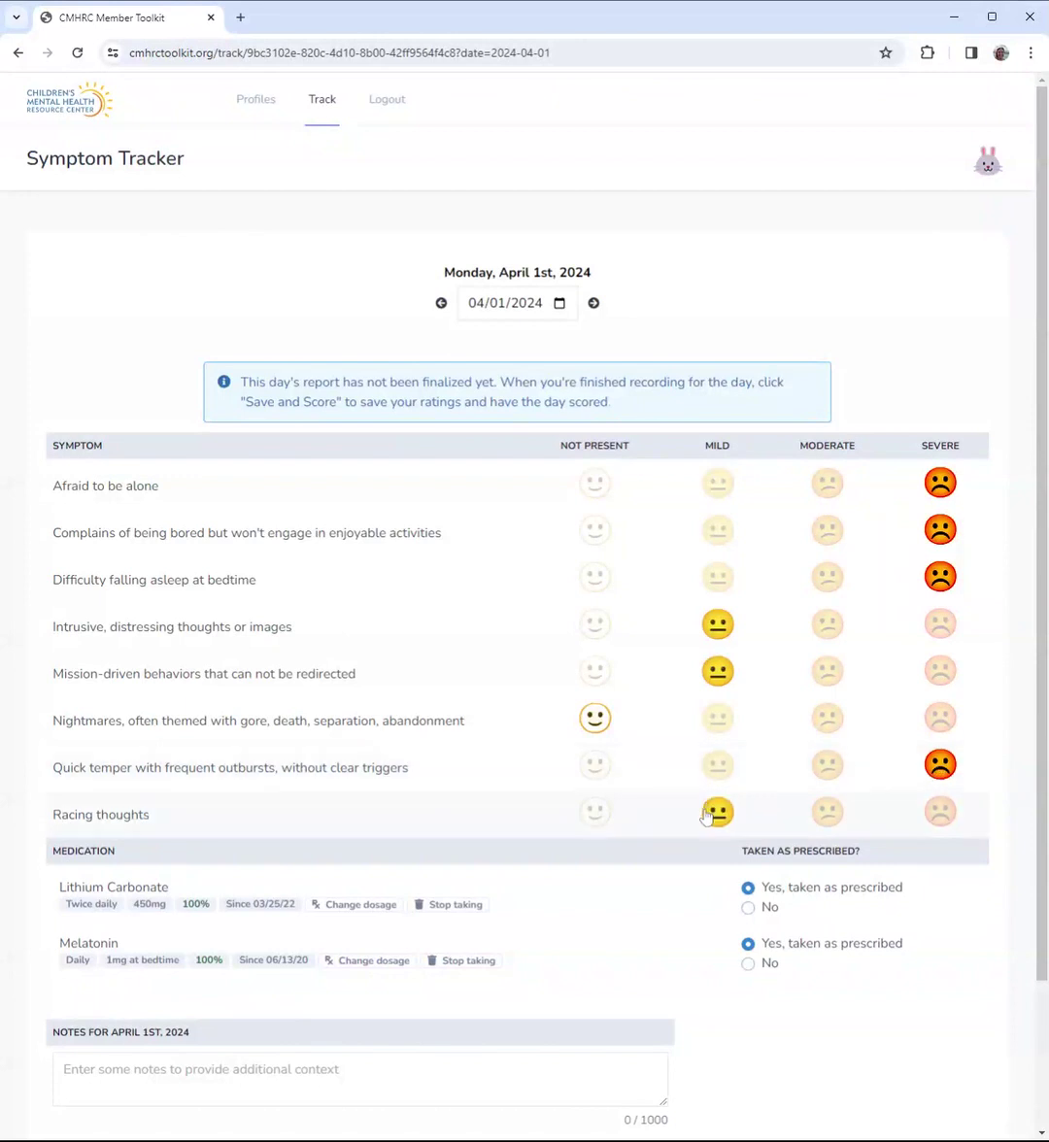
left_click(706, 816)
scroll(668, 805, "down", 2)
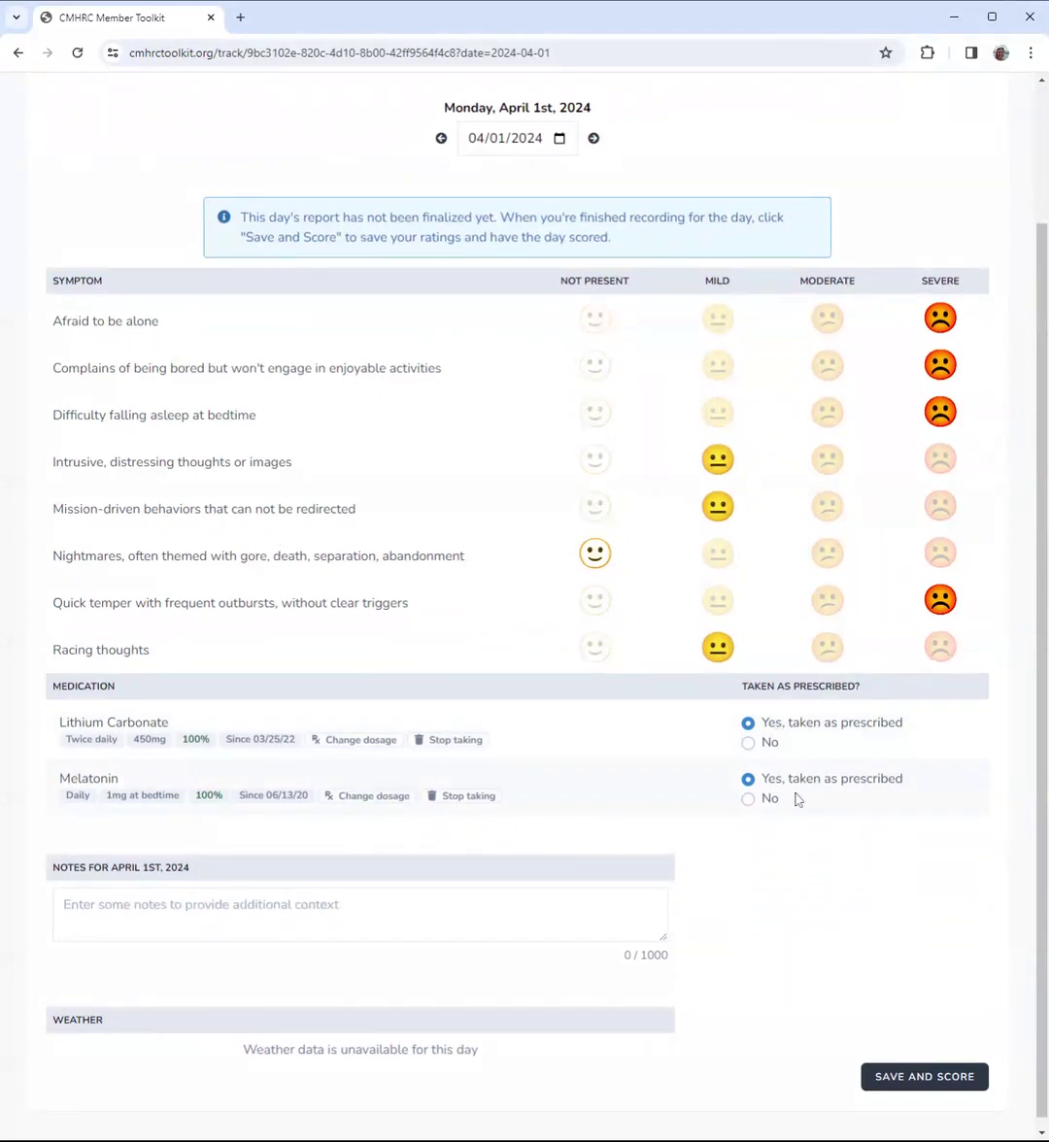
left_click(408, 913)
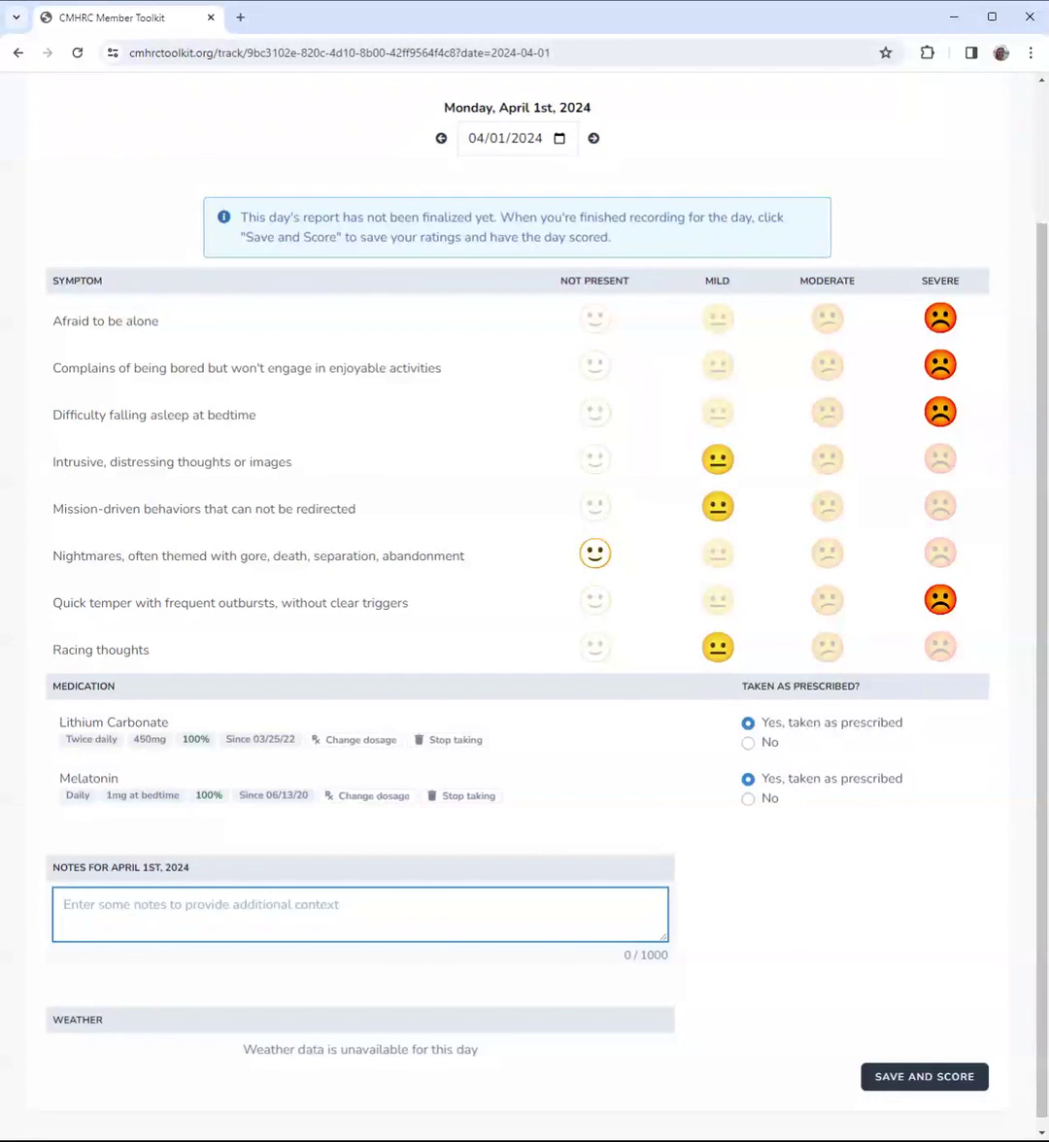
Write the April 1st note: slept well, cranky and extra clingy, cried at the school play
type("He slept ")
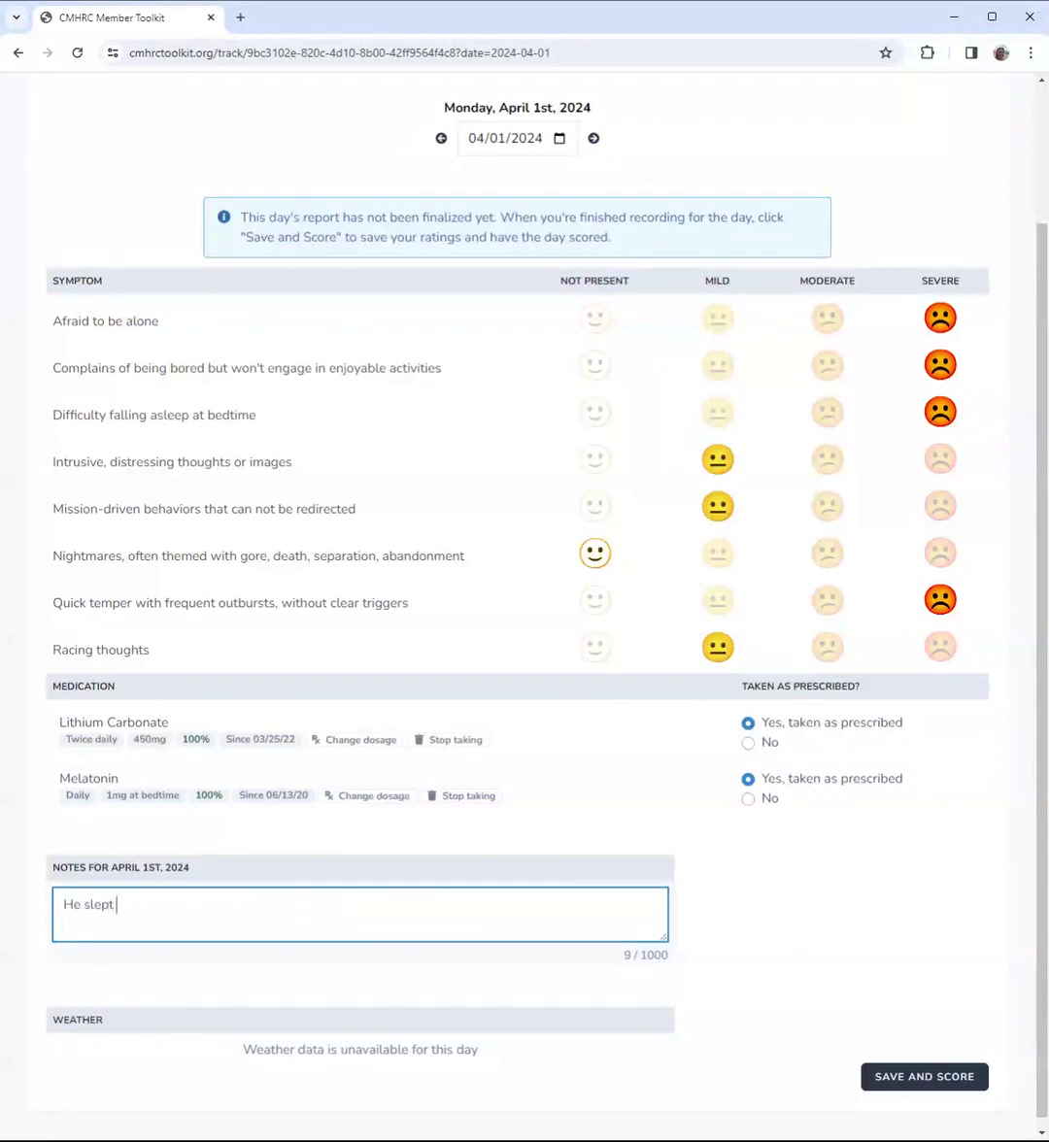
type("well last night, but was c")
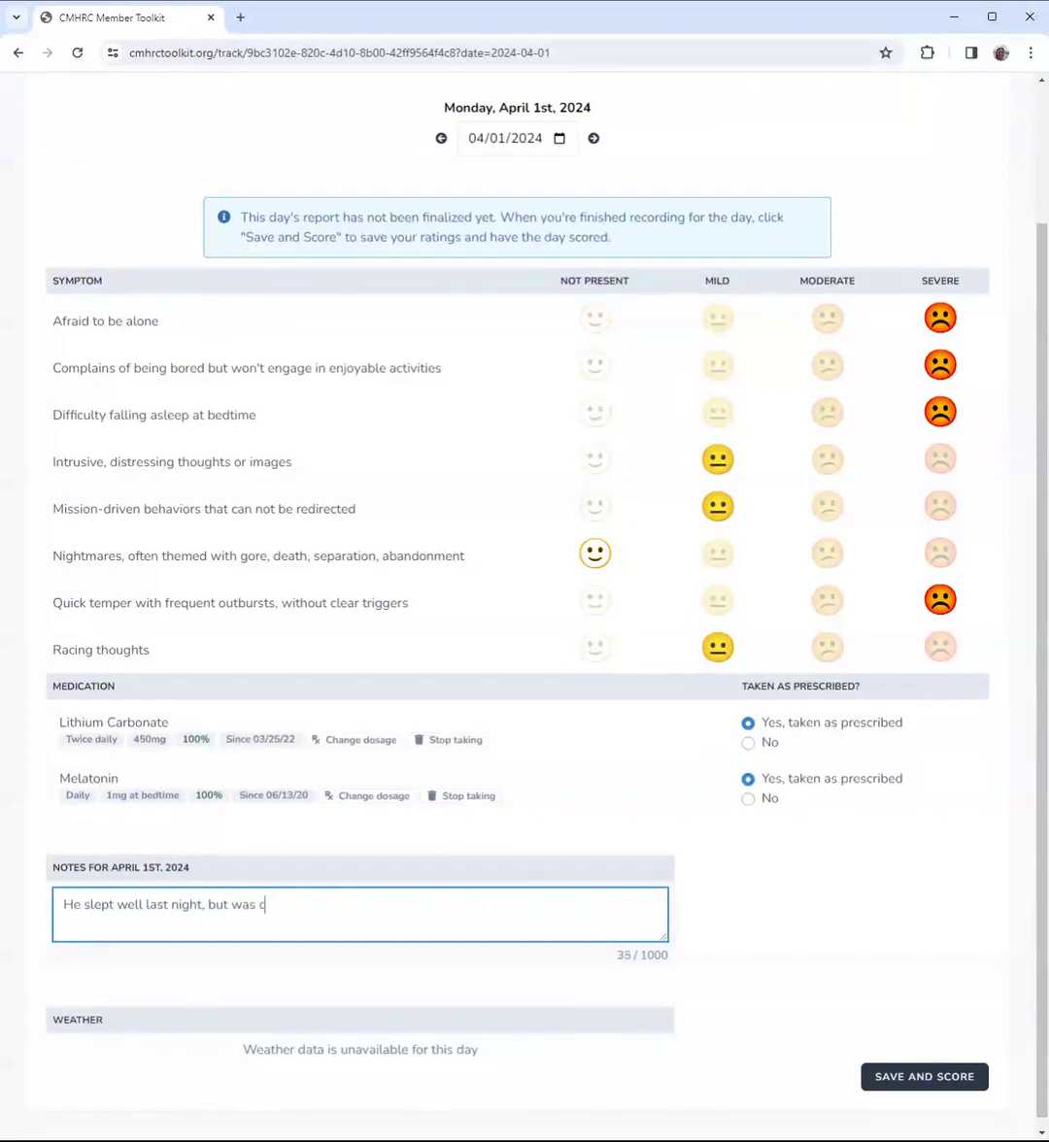
type("ranky today and")
type(" extra clin")
type("gs")
key("BackSpace")
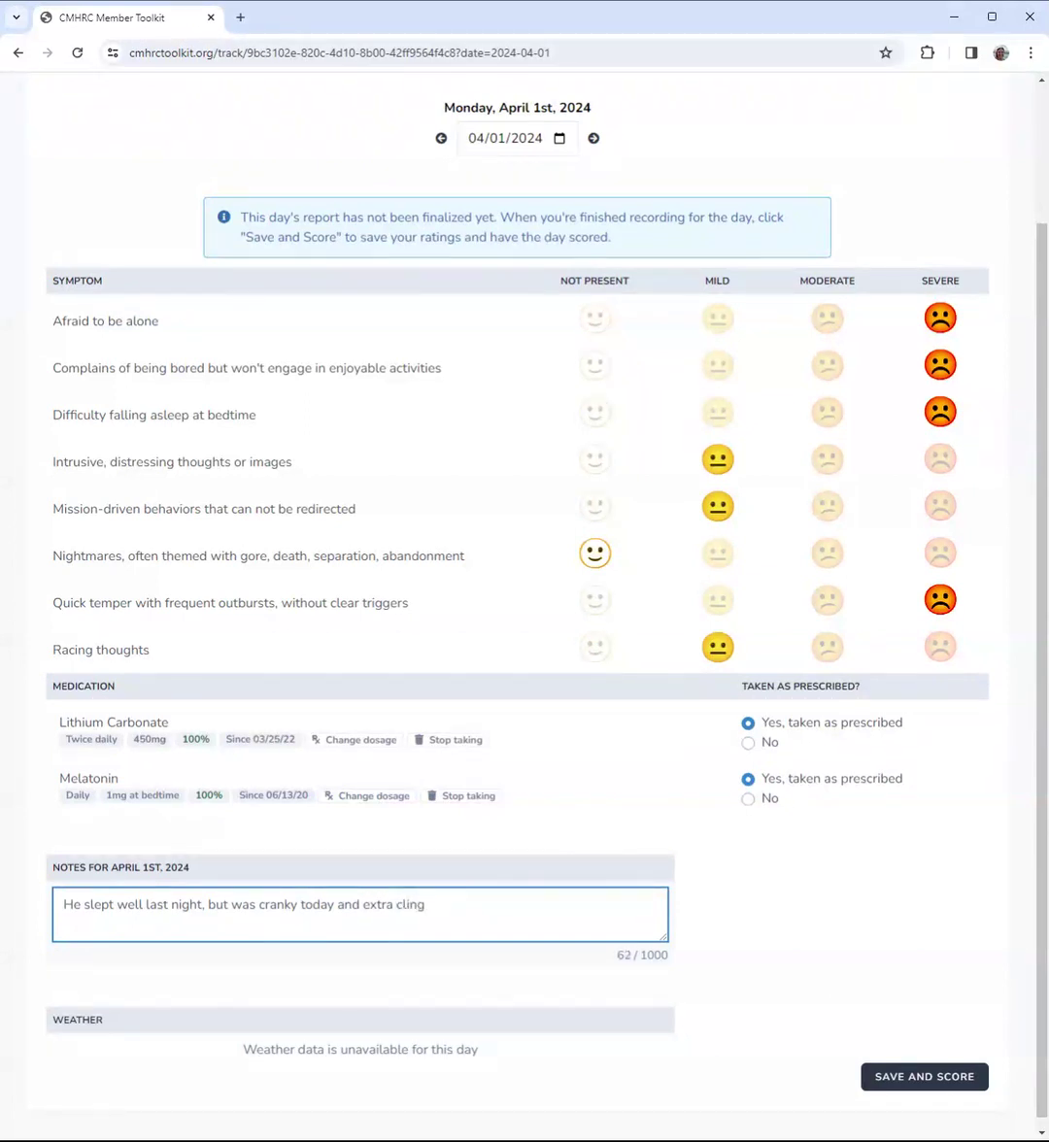
type("y. There was a play at school")
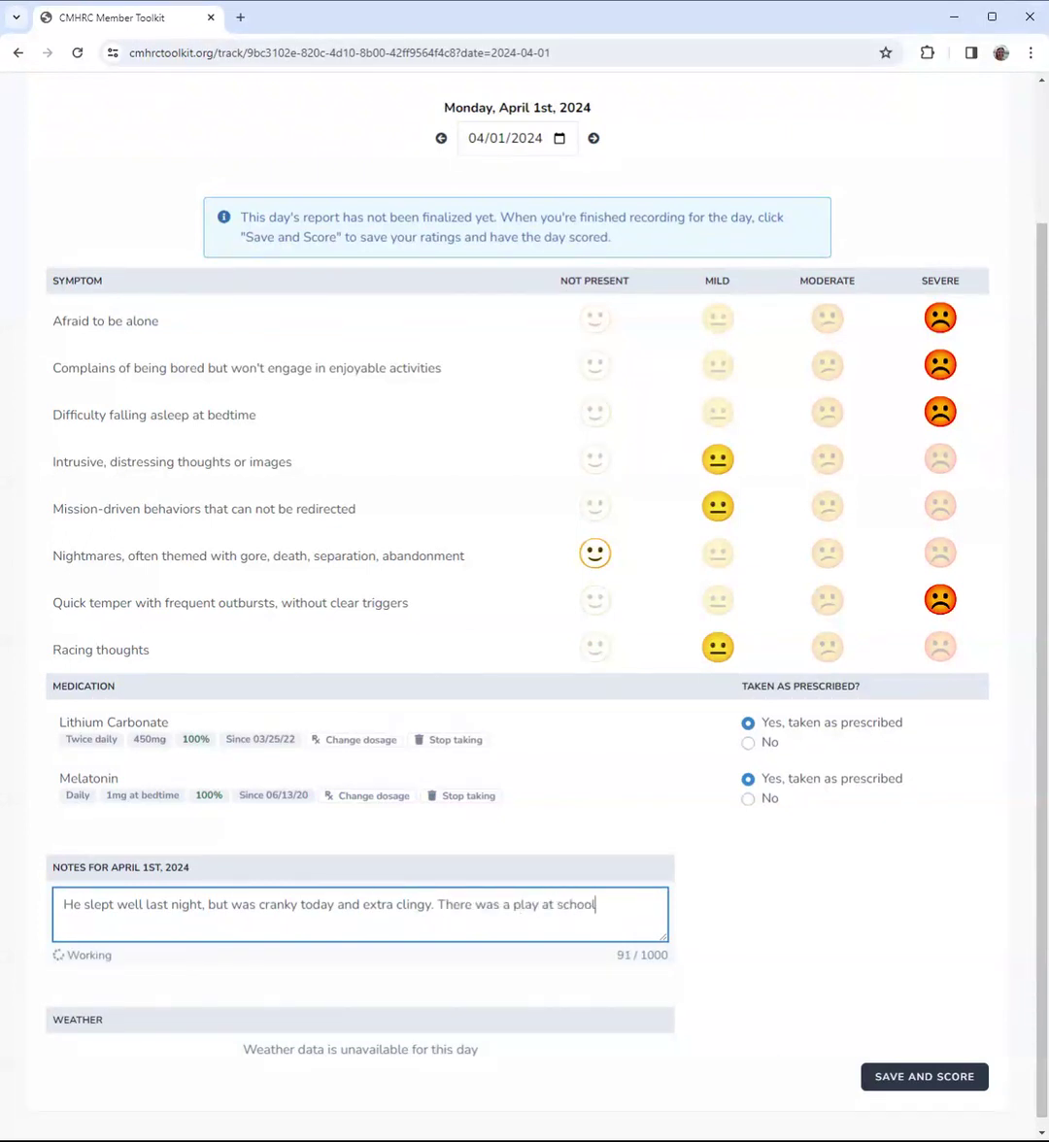
type(" and he didn't want ")
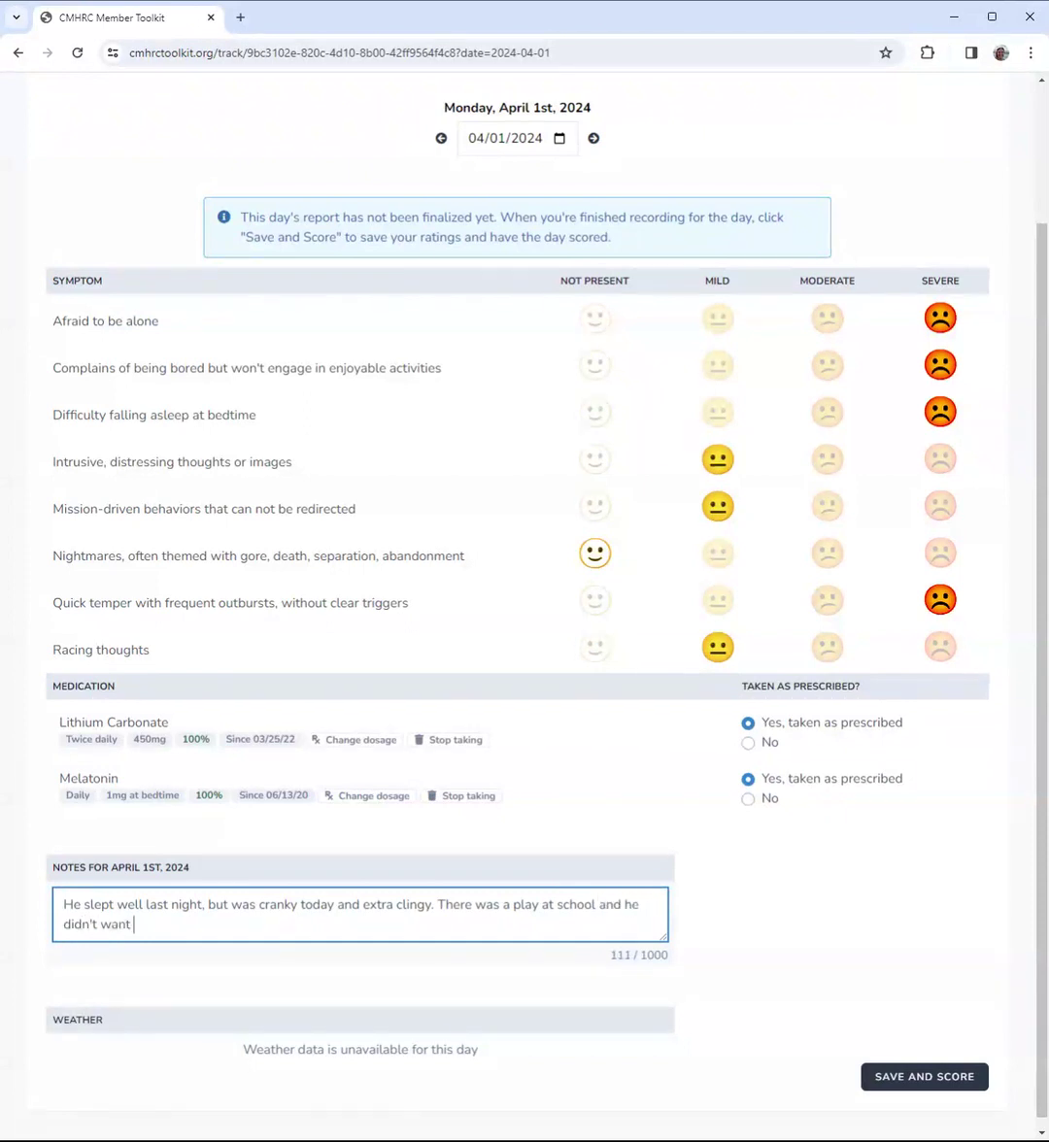
type("to sit with his classmates. ")
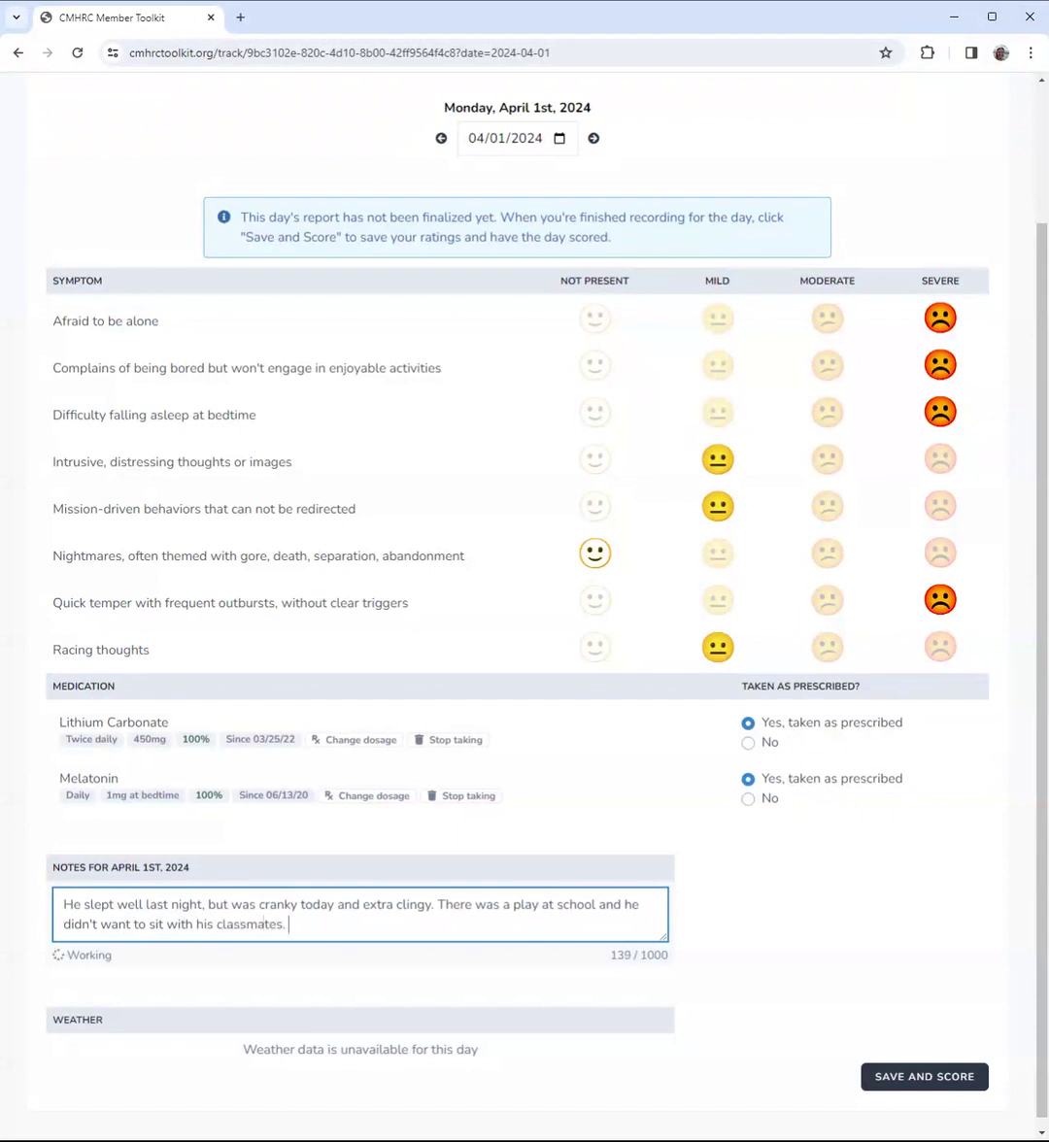
type("He cried until he was allo")
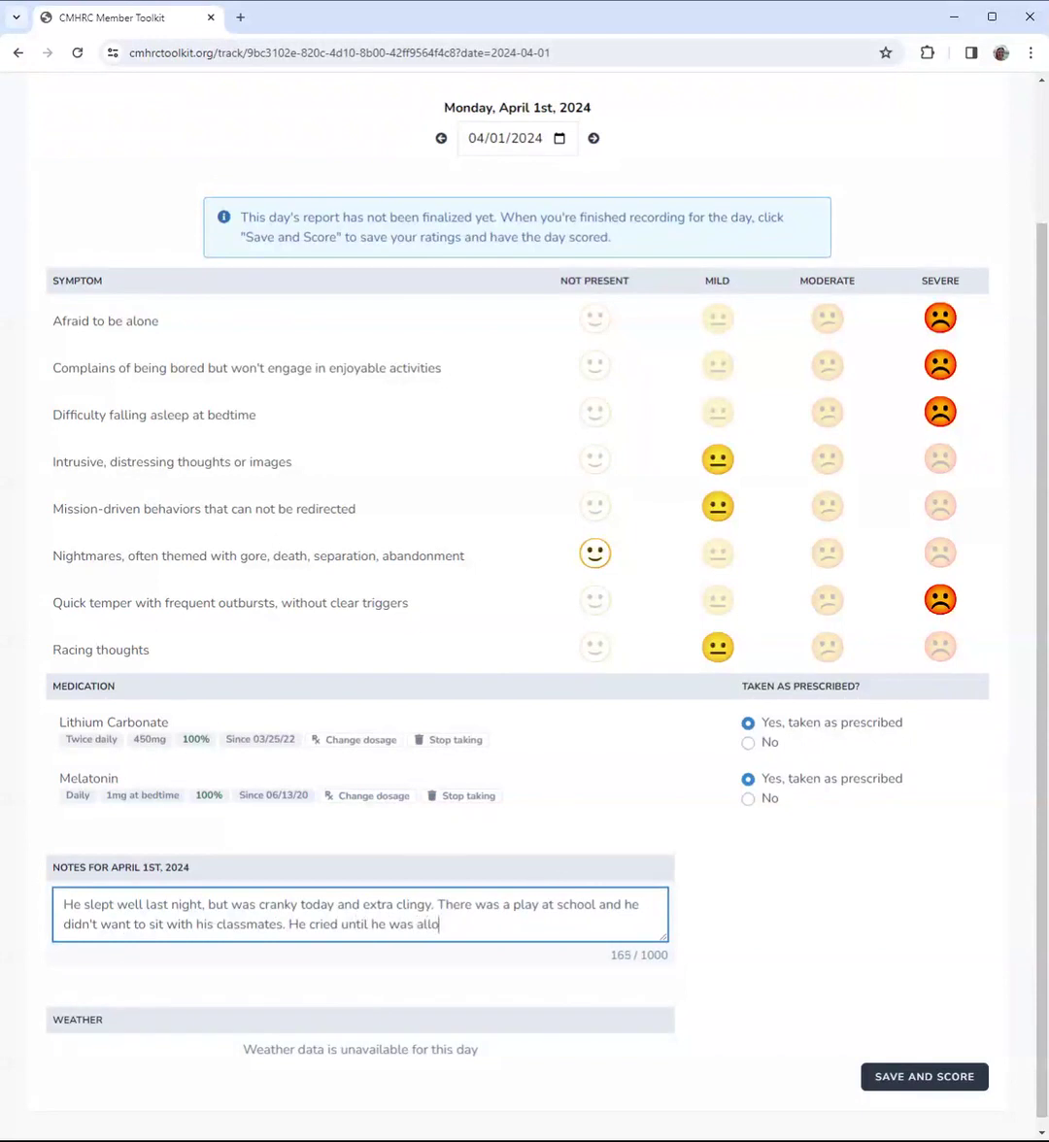
type("wed to sit in th")
type("e audience ")
type("u")
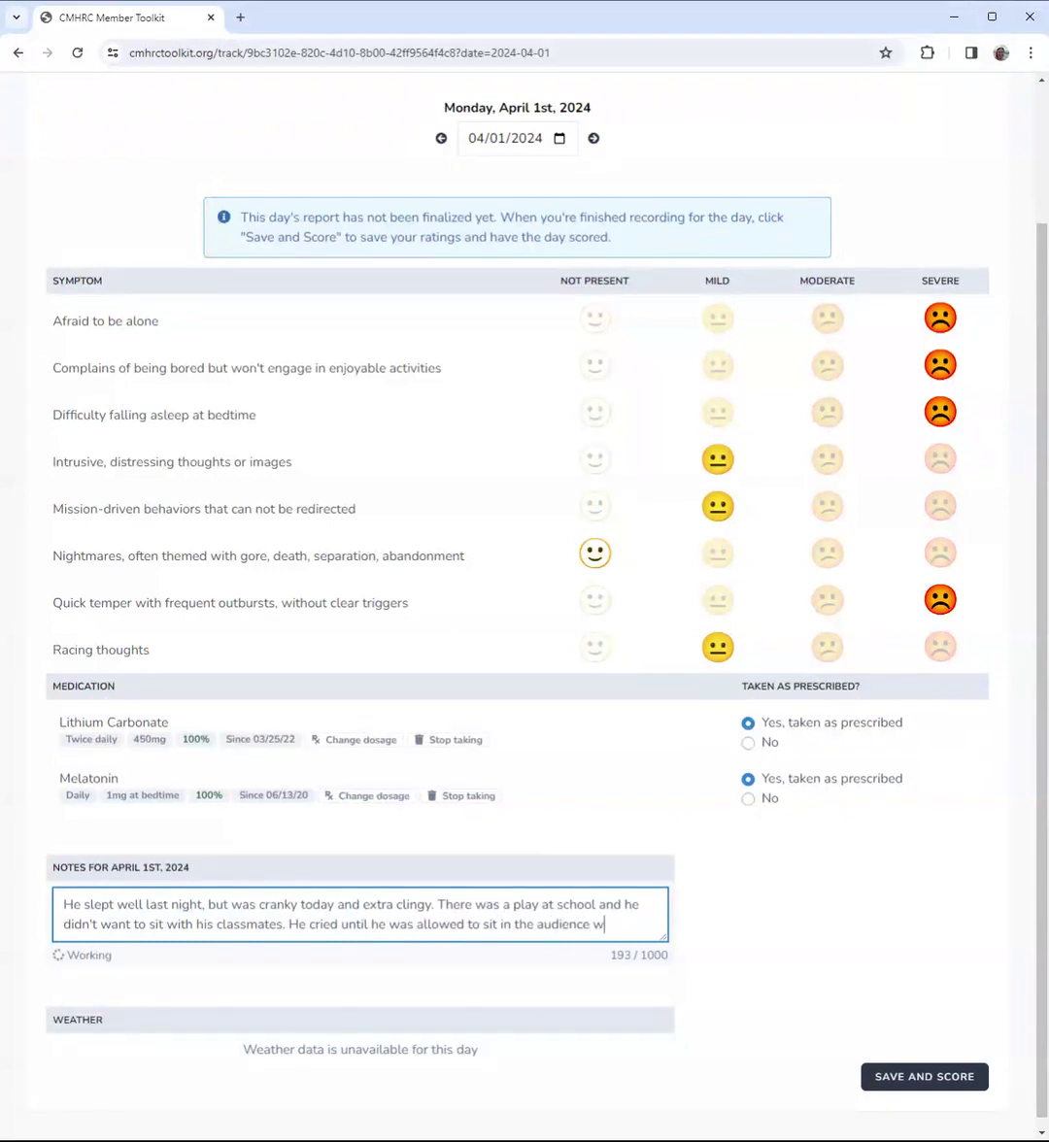
type("ith us, his parents.")
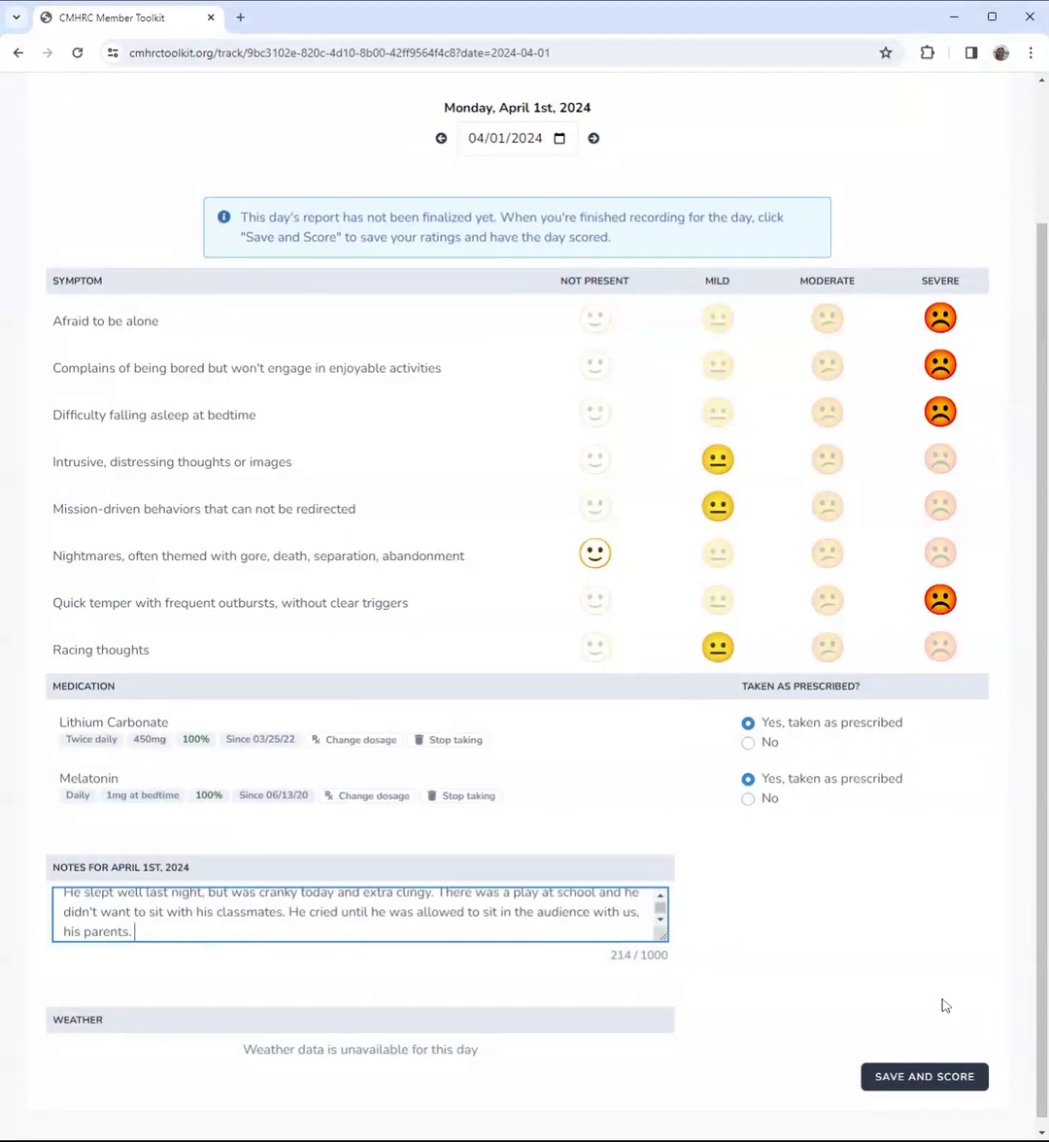
scroll(863, 984, "down", 1)
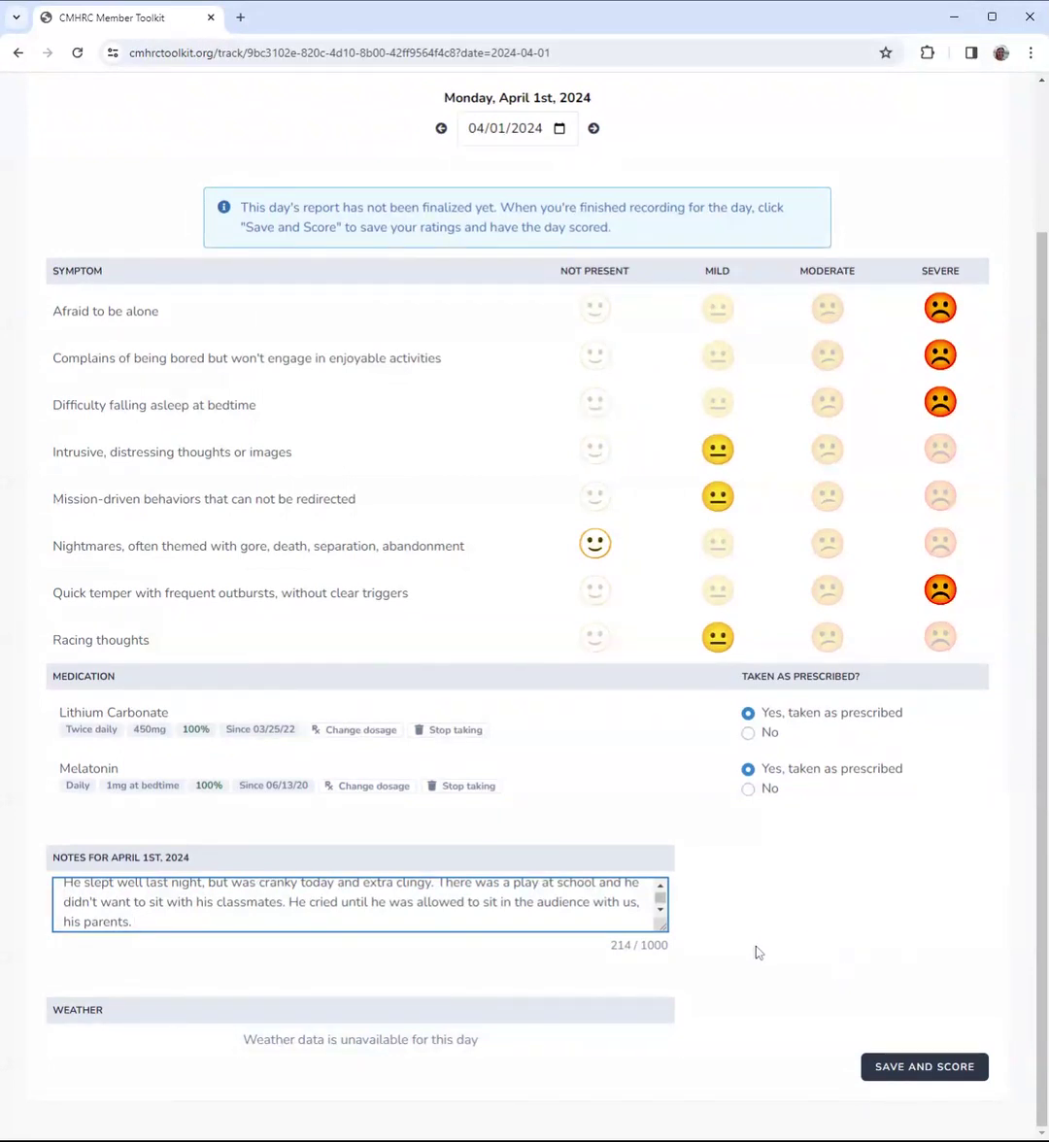
Save and score the report, then view the April 2024 chart showing 63 on Apr 1
left_click(907, 1069)
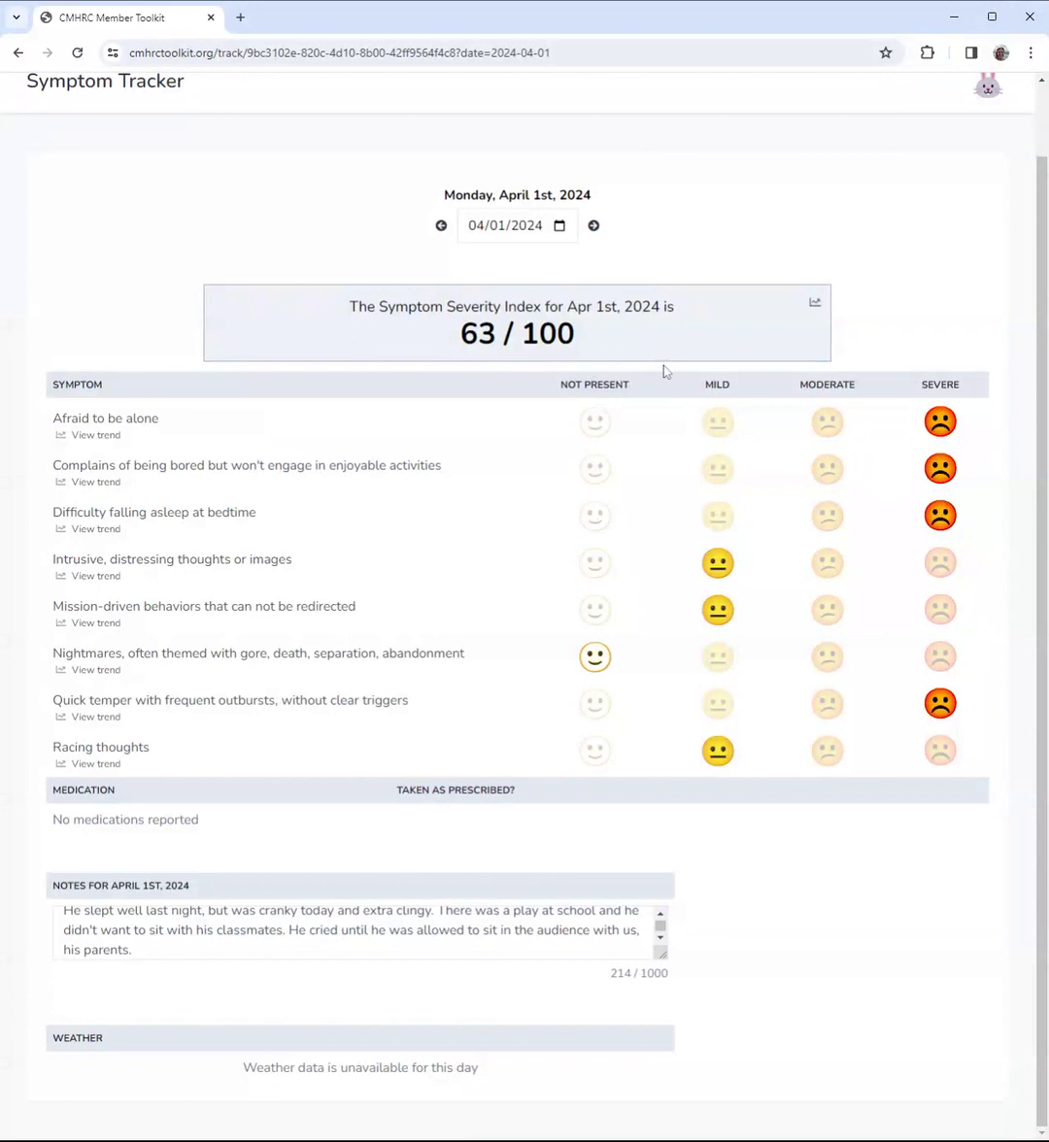
left_click(815, 305)
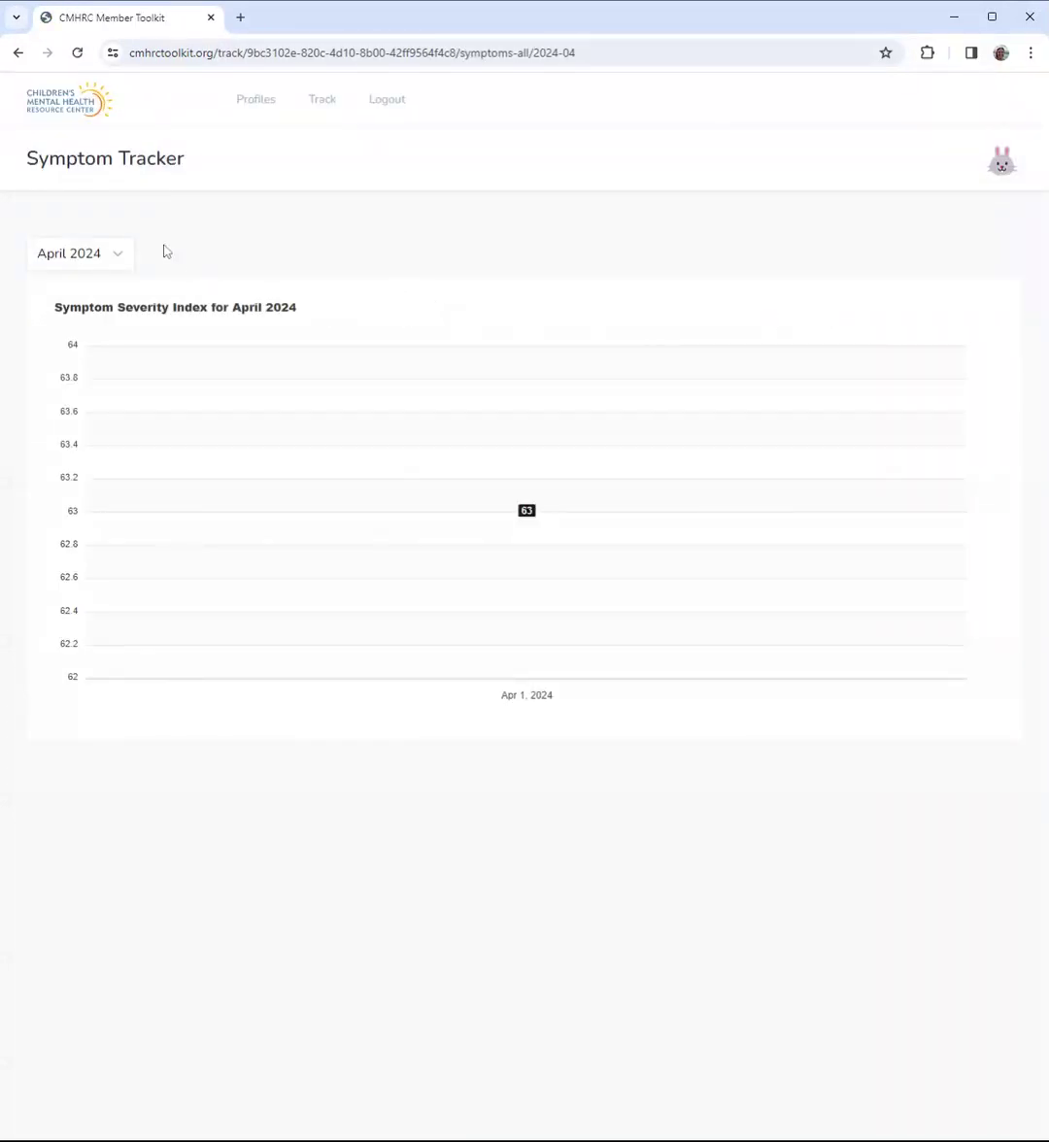
left_click(19, 54)
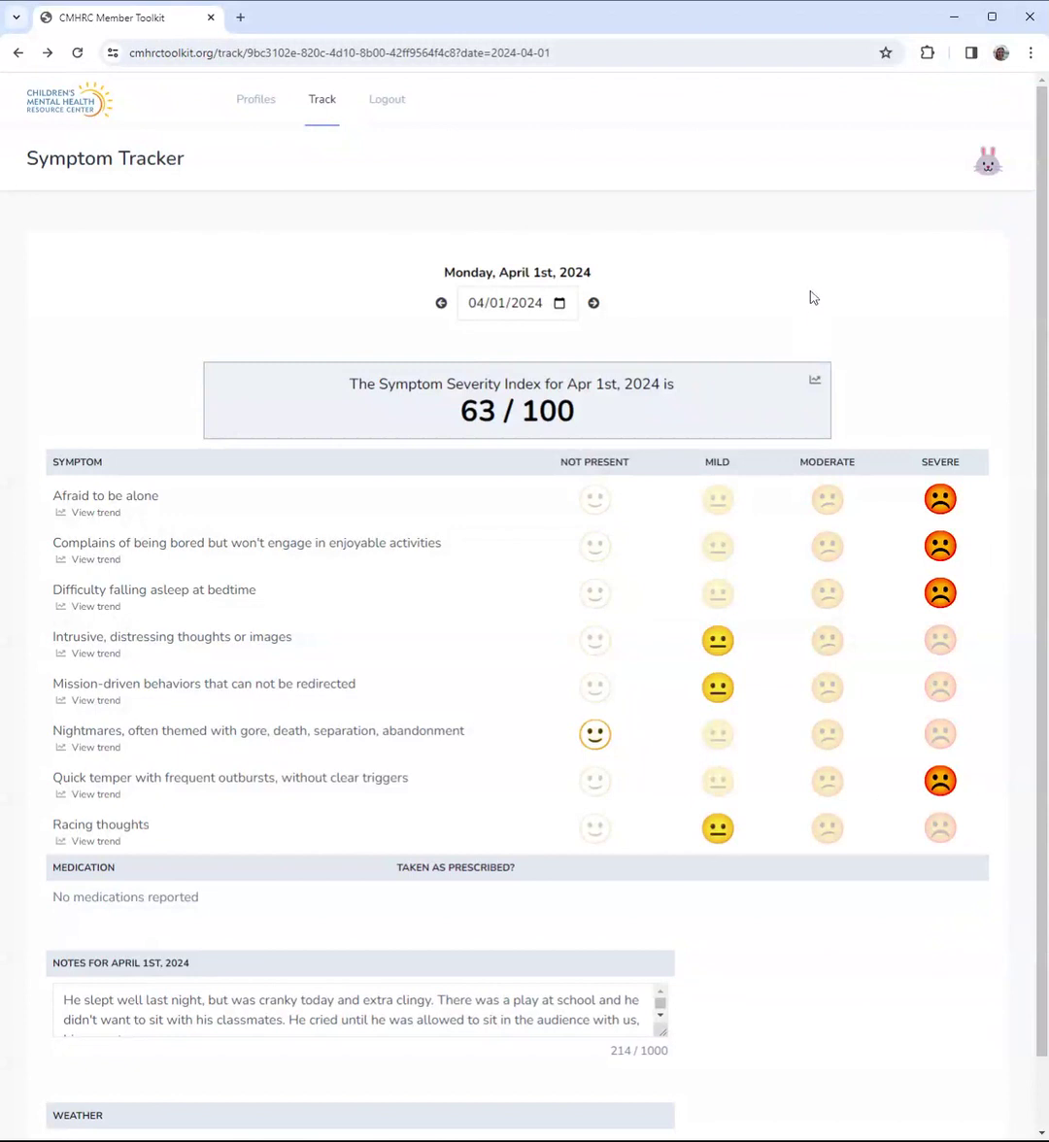
scroll(804, 1006, "down", 1)
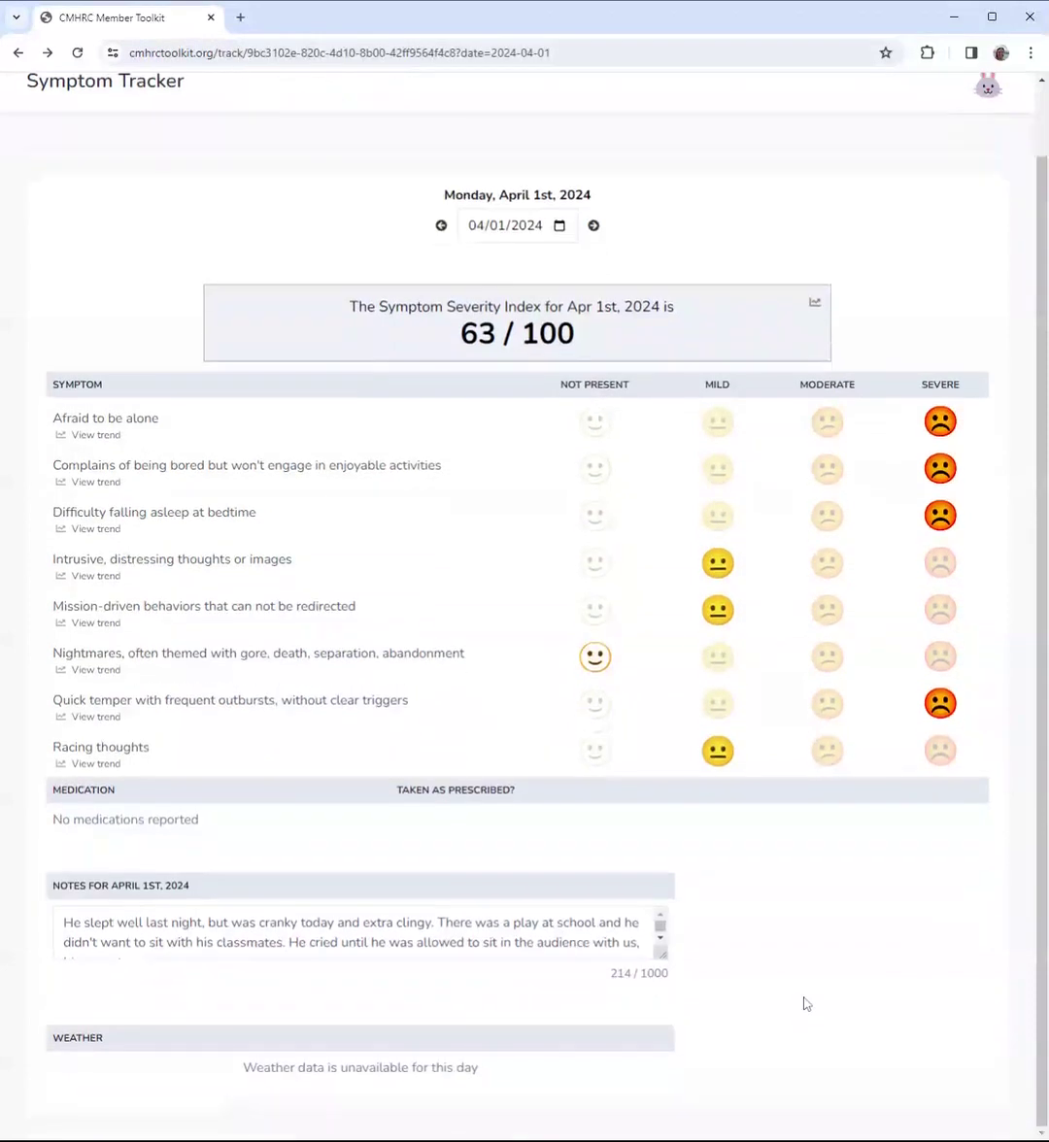